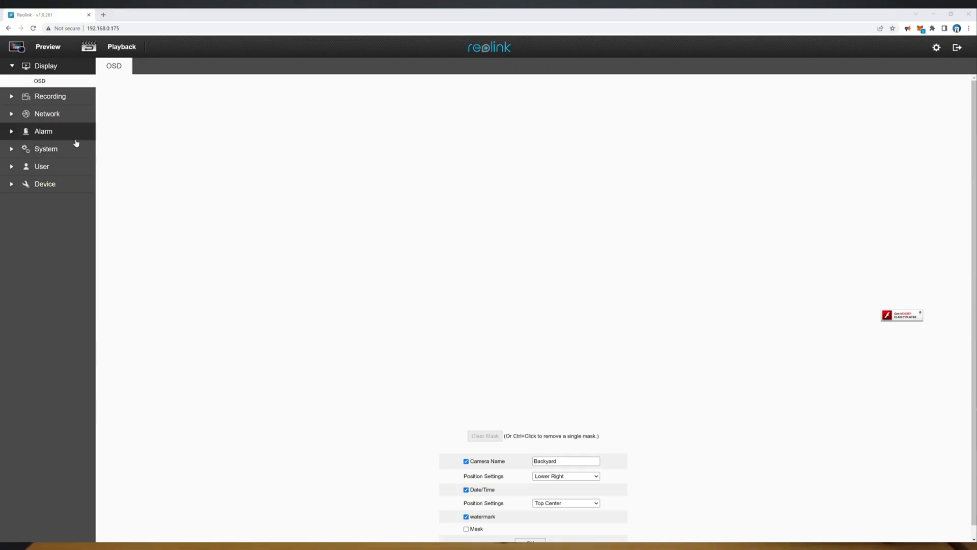
- View the camera's device details under System > Information in the web interface
left_click(49, 150)
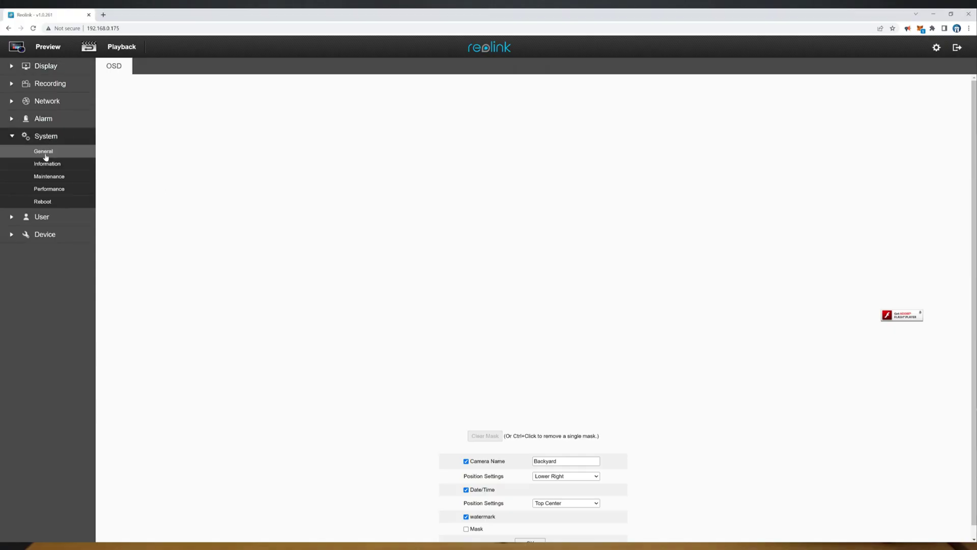
left_click(45, 164)
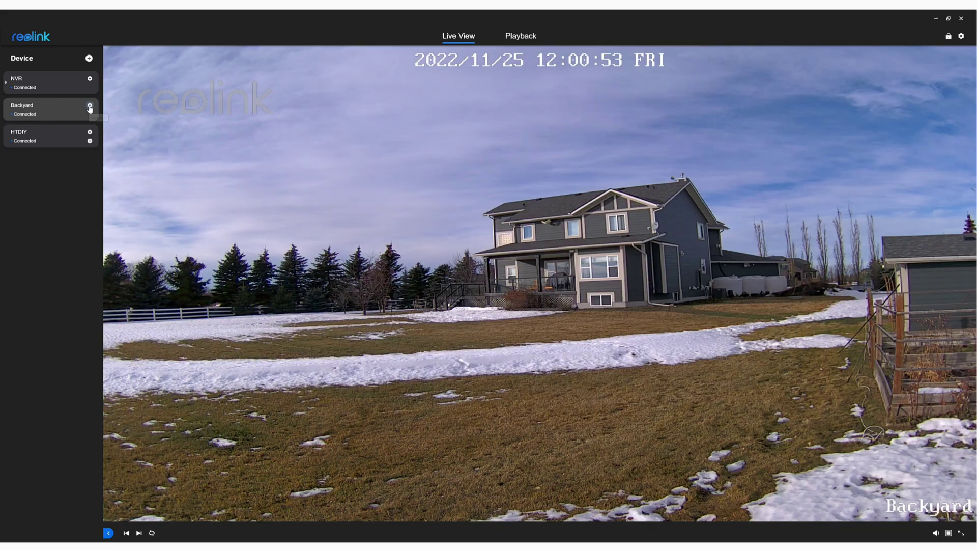
- Show the Backyard camera's Camera > Info page with its model and firmware version
left_click(90, 105)
left_click(372, 259)
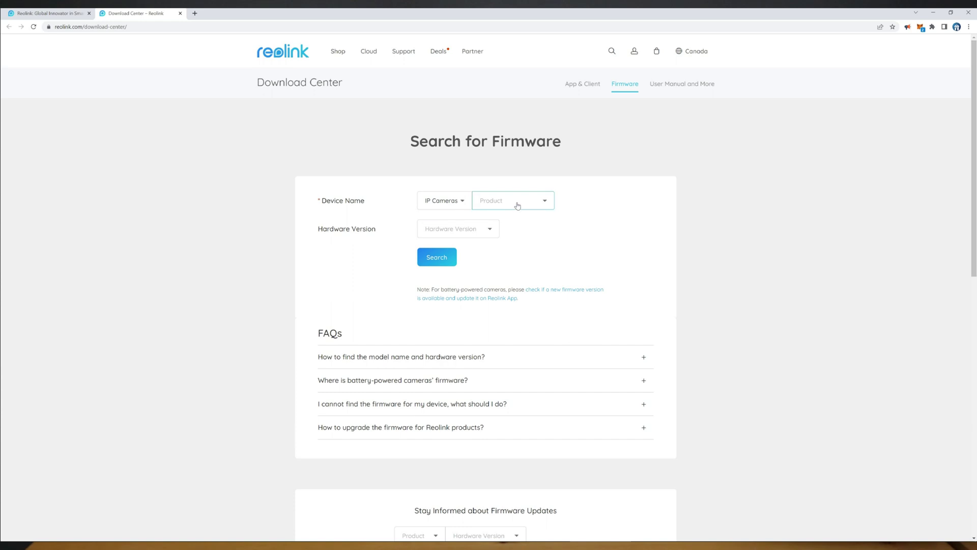
- Find the RLC-511 firmware for hardware IPC_51516M5M in the Download Center and request its download
scroll(517, 300, "down", 2)
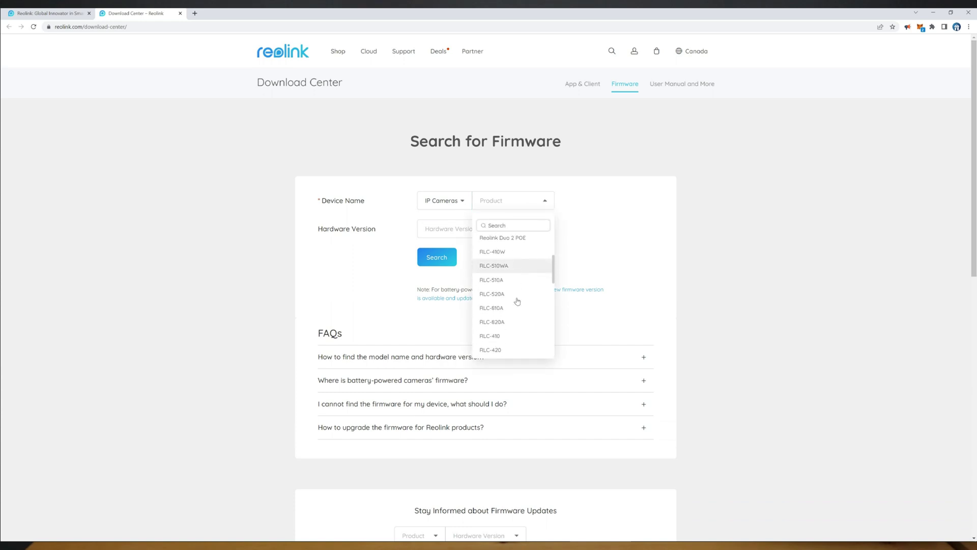
scroll(517, 301, "down", 2)
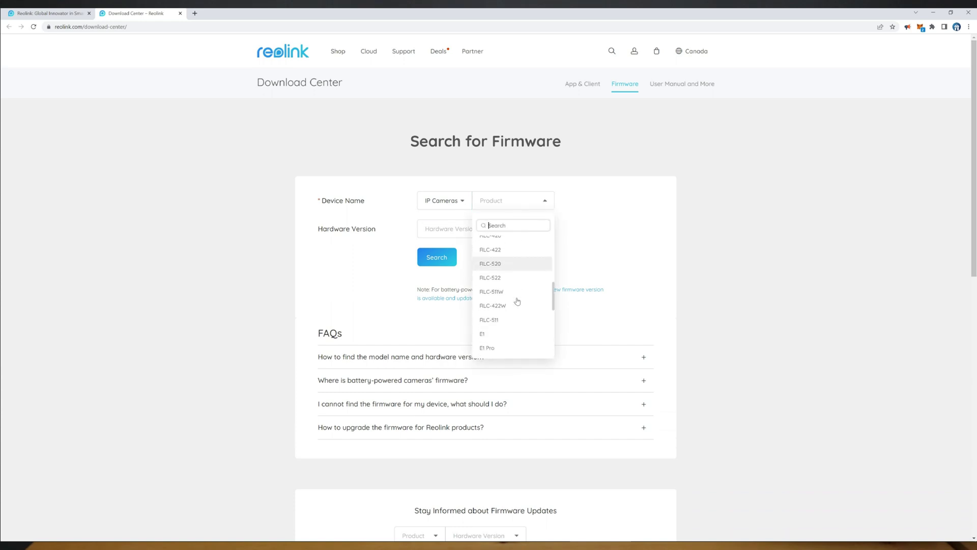
left_click(500, 320)
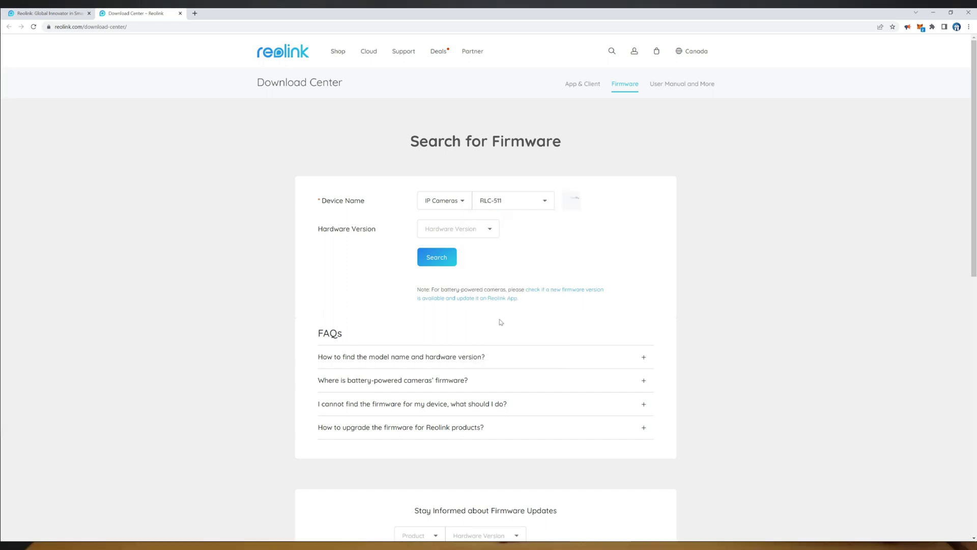
left_click(463, 251)
left_click(438, 258)
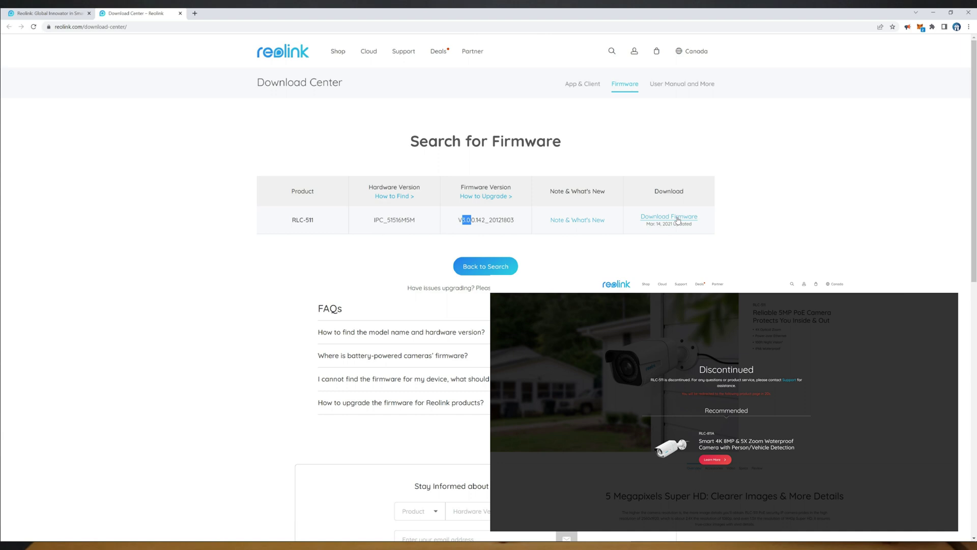
left_click(678, 218)
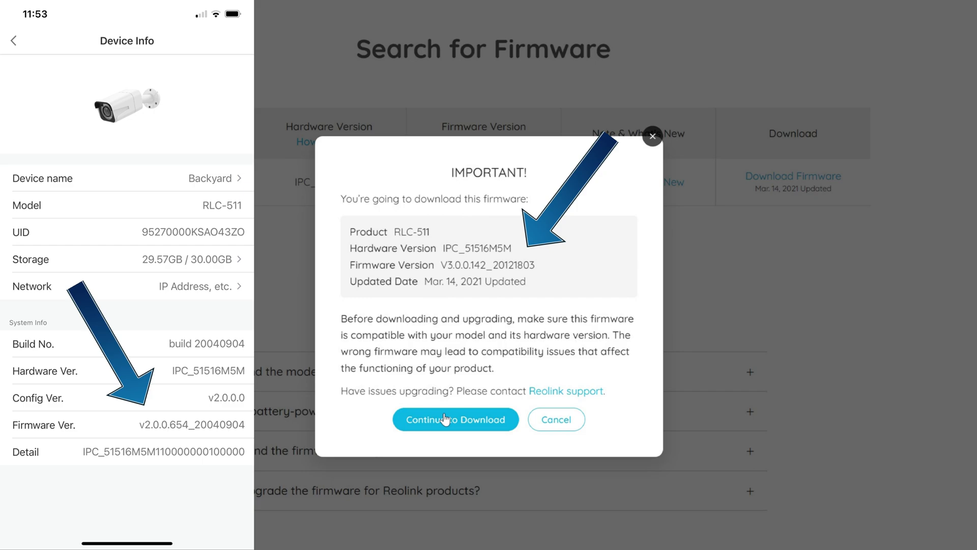
- Confirm the RLC-511 firmware download with Continue to Download
left_click(445, 418)
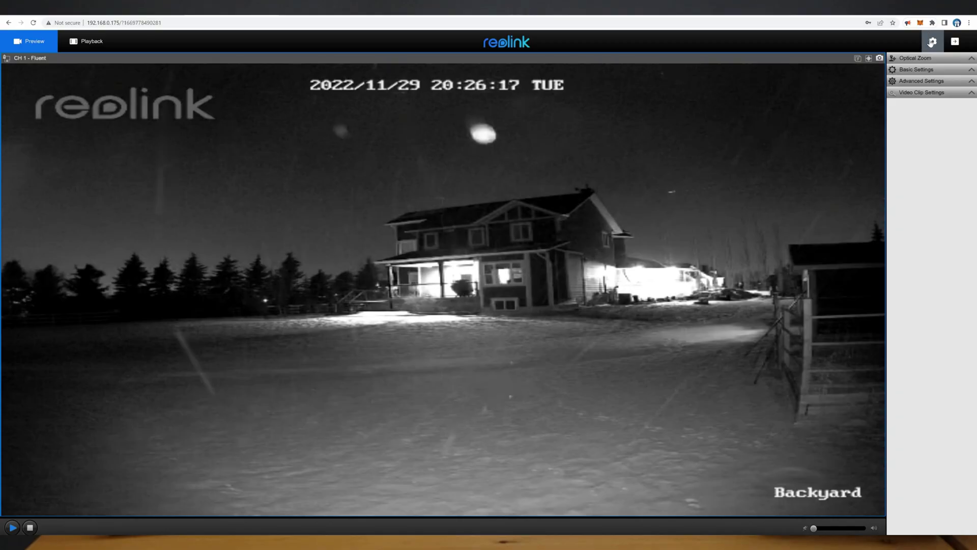
- Load the RLC-511 .pak file in the web interface's Maintenance page and start the upgrade
left_click(933, 42)
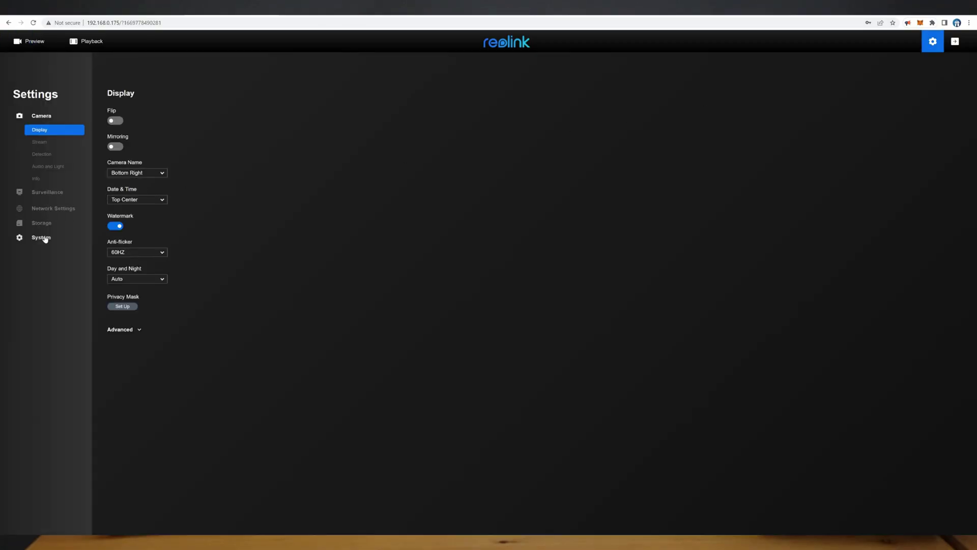
left_click(46, 276)
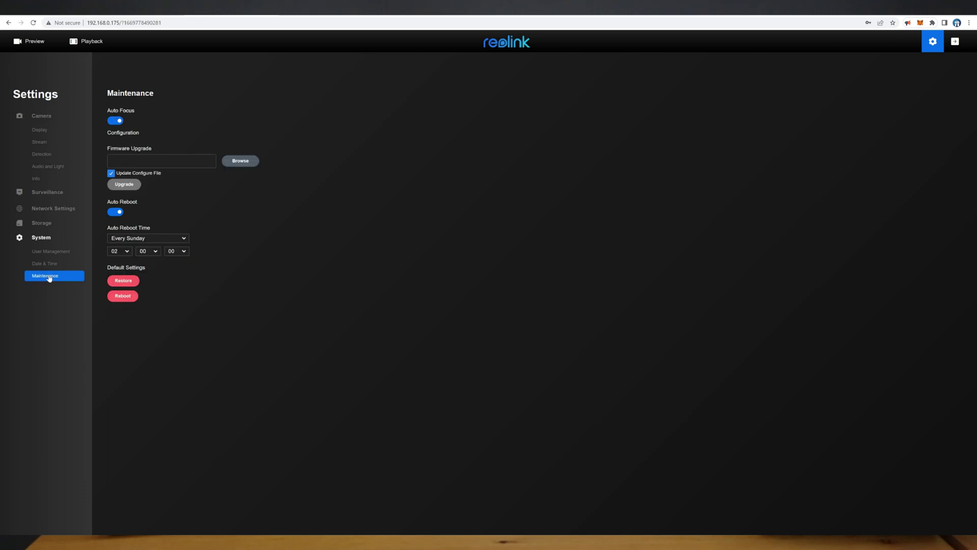
left_click(246, 162)
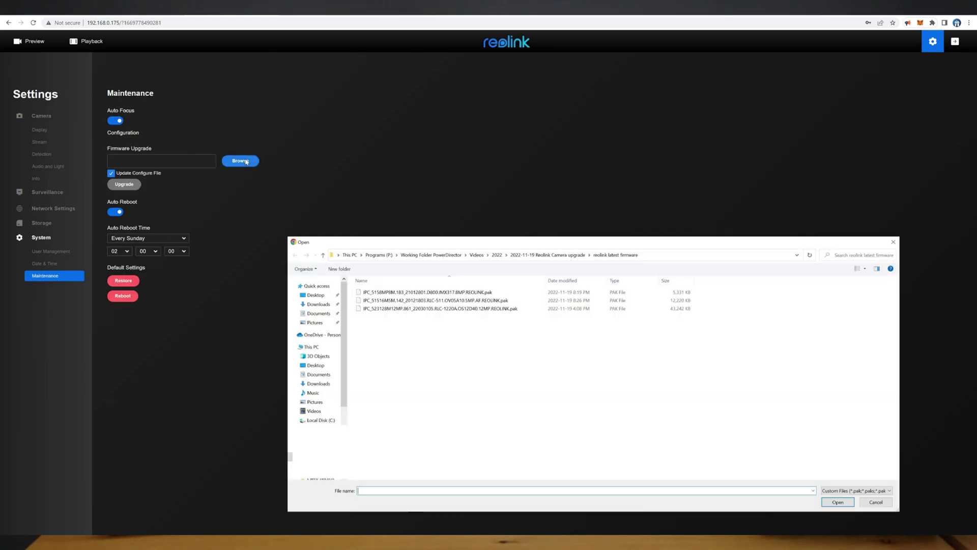
double_click(428, 301)
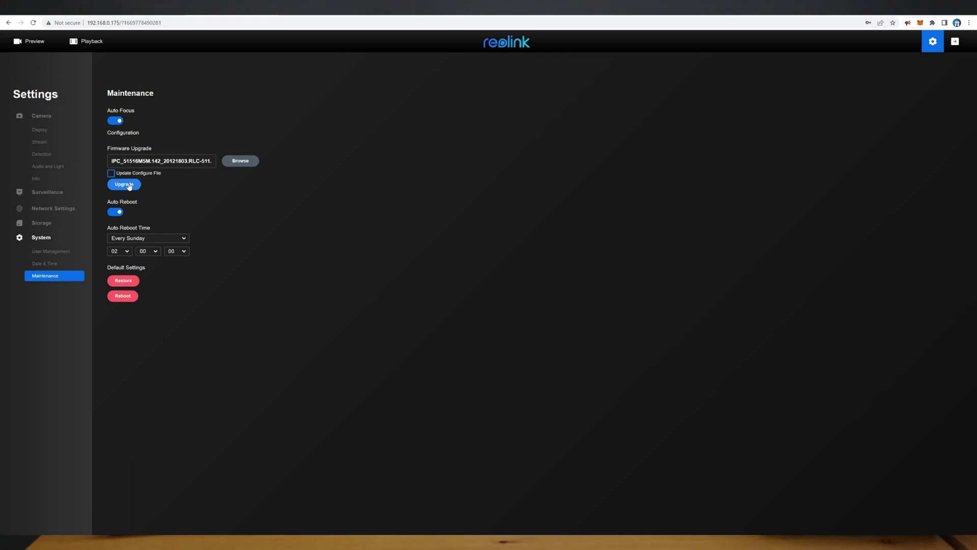
left_click(129, 185)
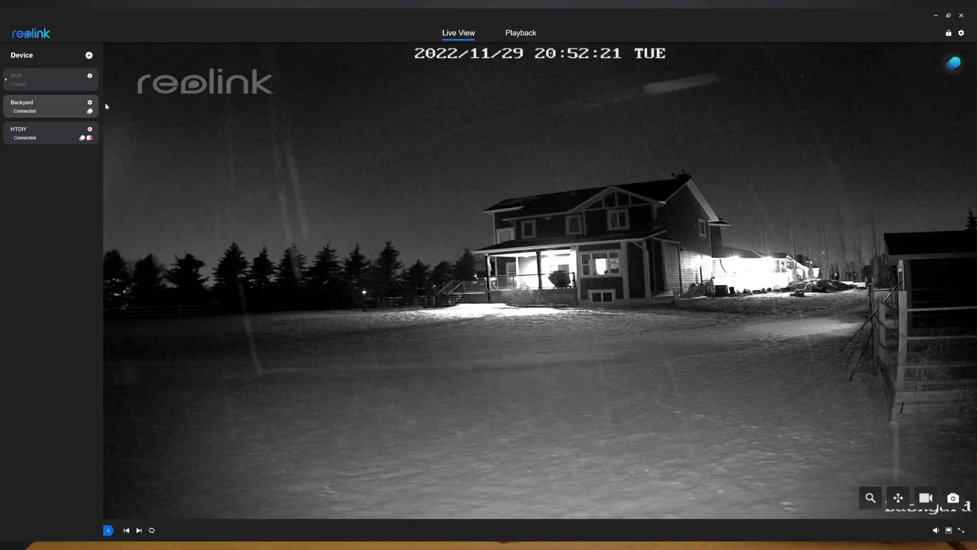
- Install the RLC-511 .pak firmware on the Backyard camera through Reolink Client's System > Maintenance
left_click(89, 104)
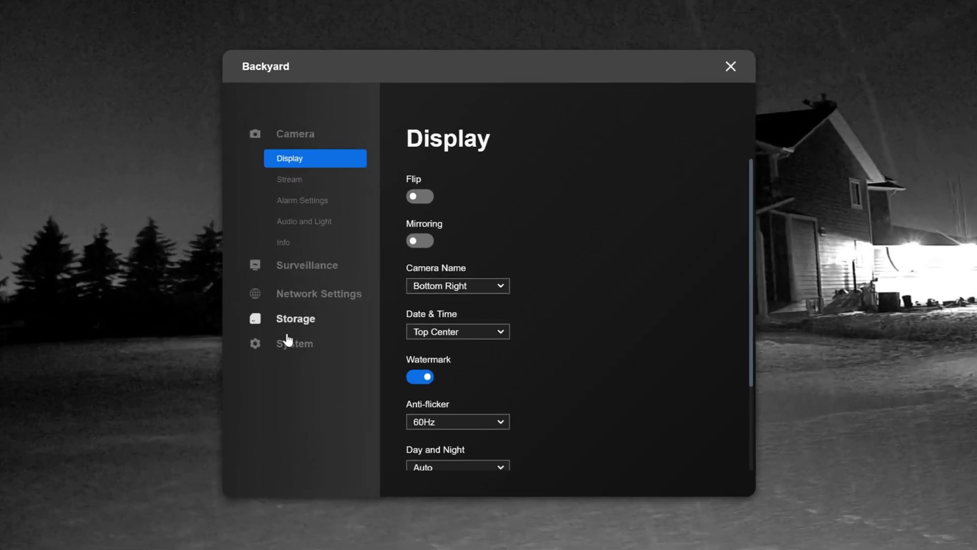
left_click(360, 324)
left_click(304, 409)
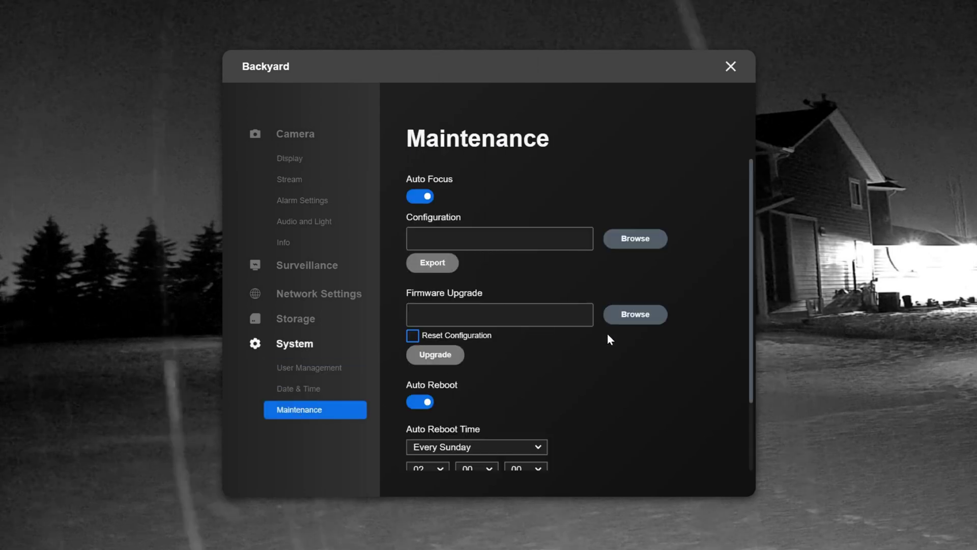
left_click(643, 317)
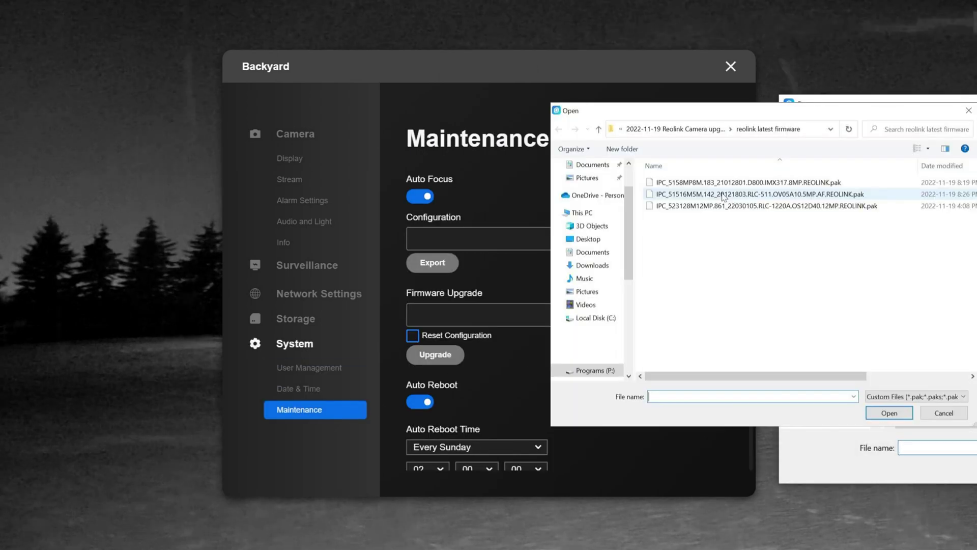
double_click(723, 194)
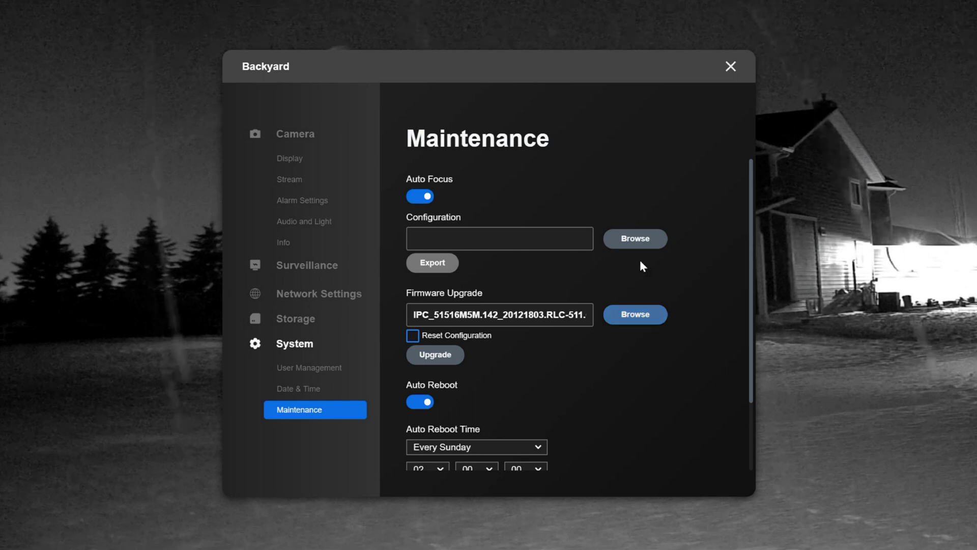
left_click(415, 355)
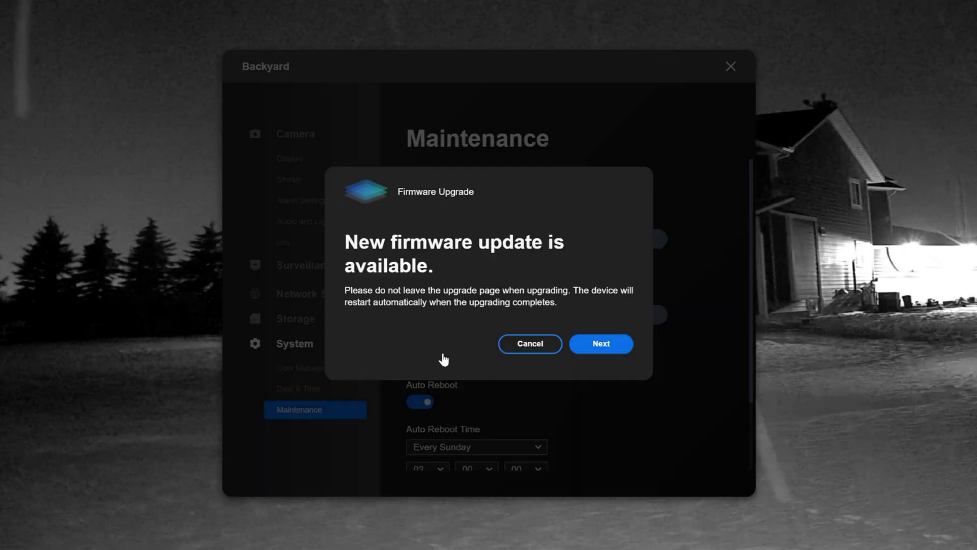
left_click(609, 348)
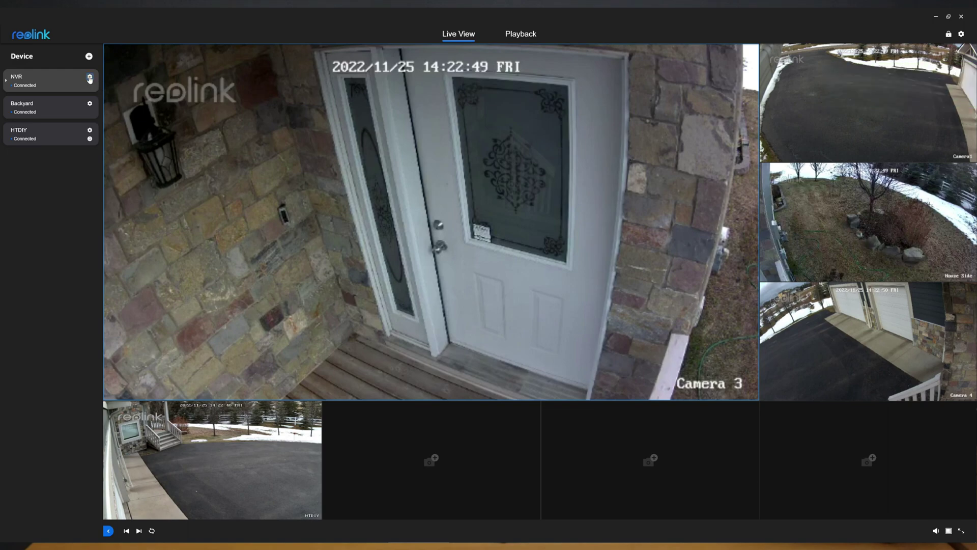
- Visit the NVR's System > Maintenance, then check its device Info page
left_click(89, 78)
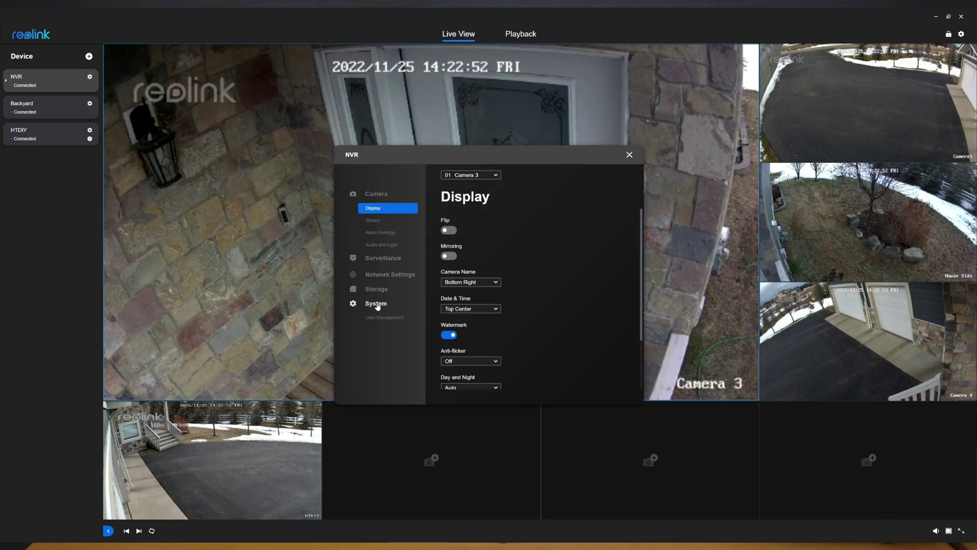
left_click(379, 344)
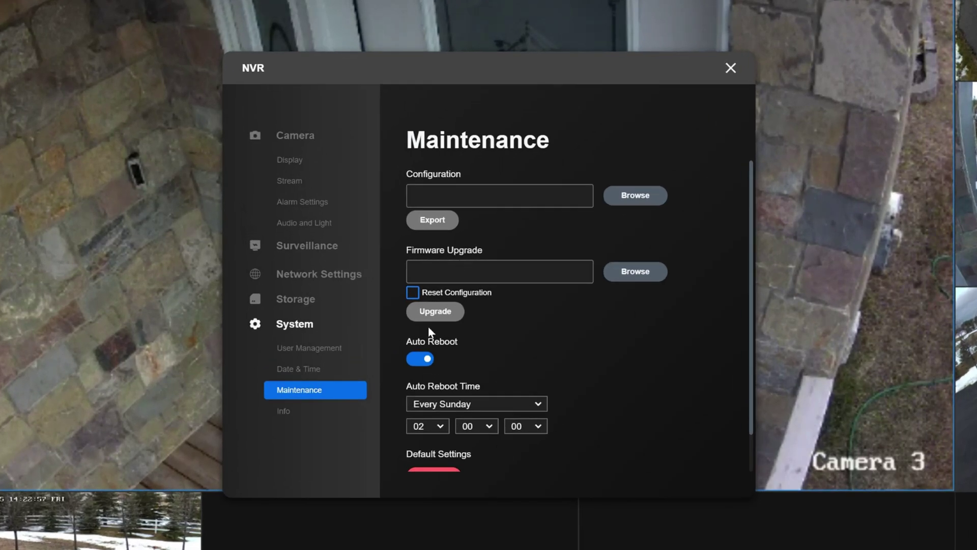
left_click(299, 410)
scroll(511, 404, "down", 1)
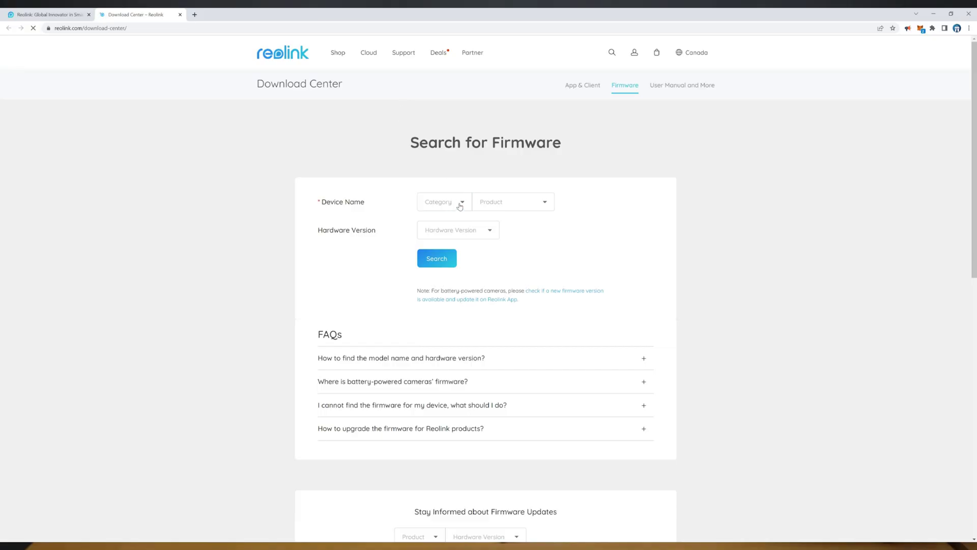
- Download the Add-on Cameras D800 firmware zip for hardware IPC_5158MP8M from the Download Center
left_click(460, 204)
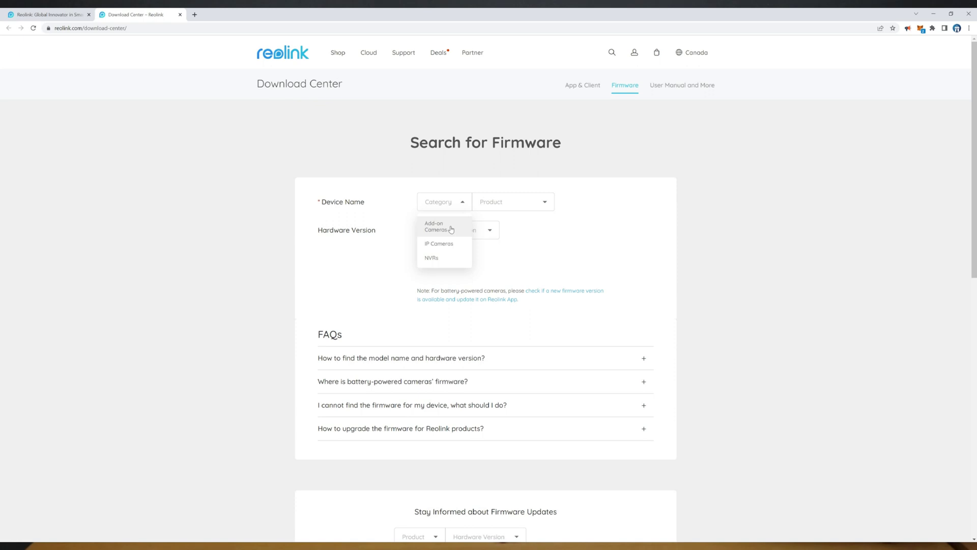
left_click(451, 229)
left_click(527, 207)
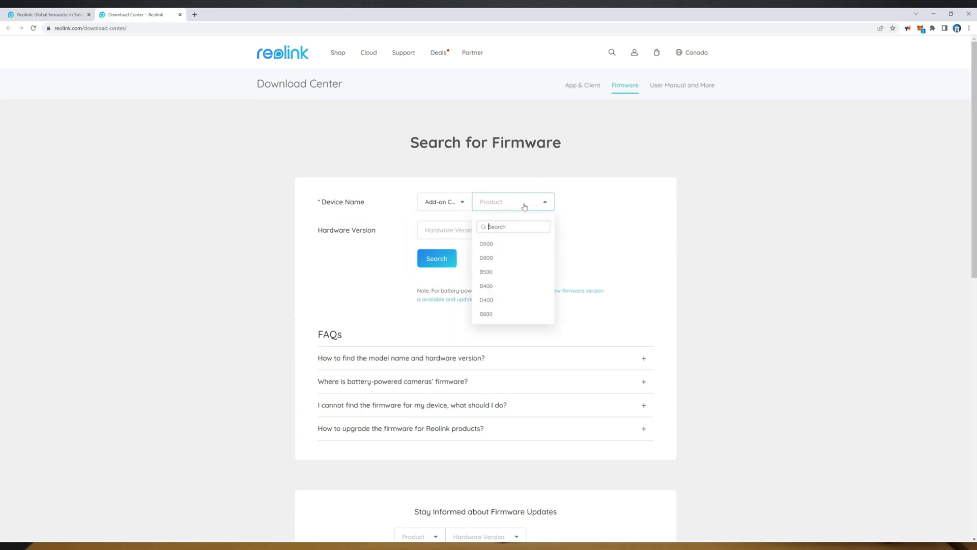
left_click(504, 260)
left_click(482, 233)
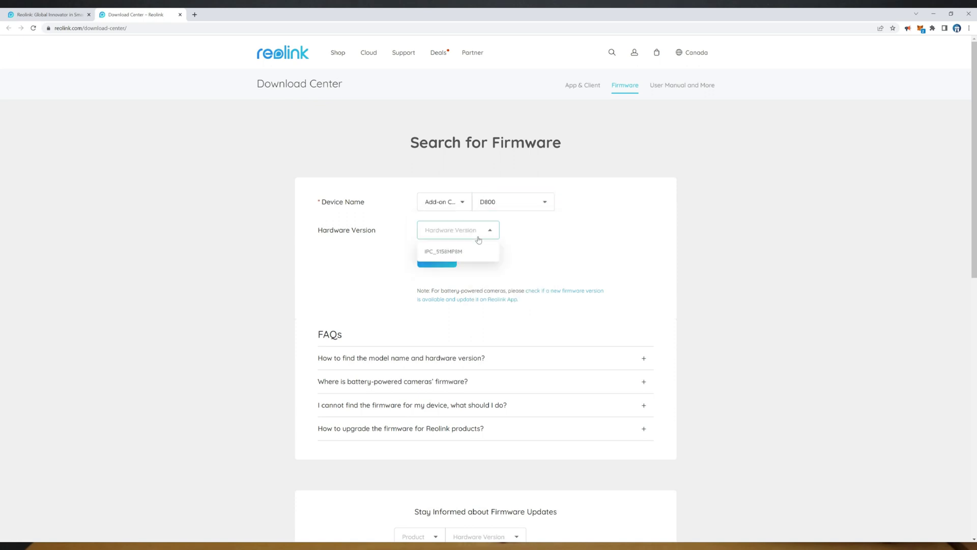
left_click(473, 253)
left_click(431, 259)
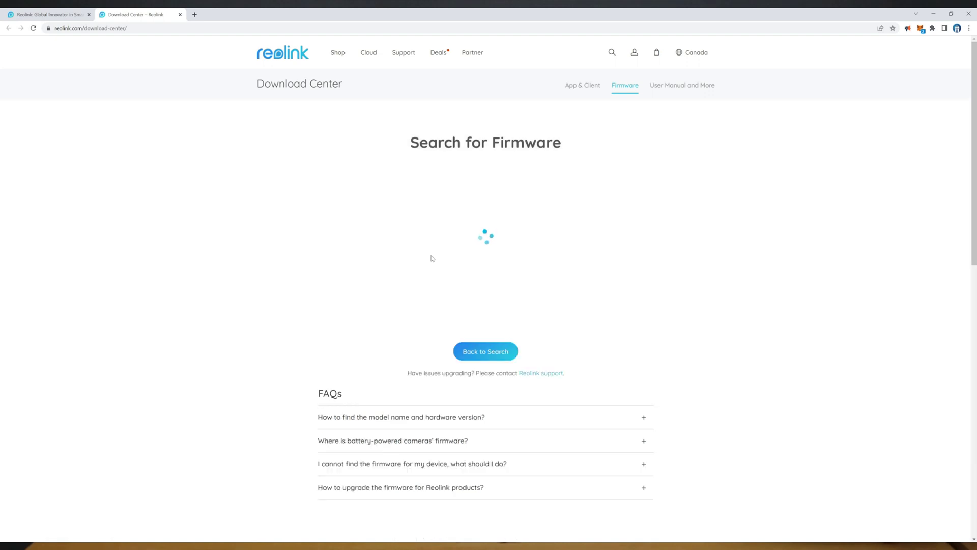
left_click(666, 219)
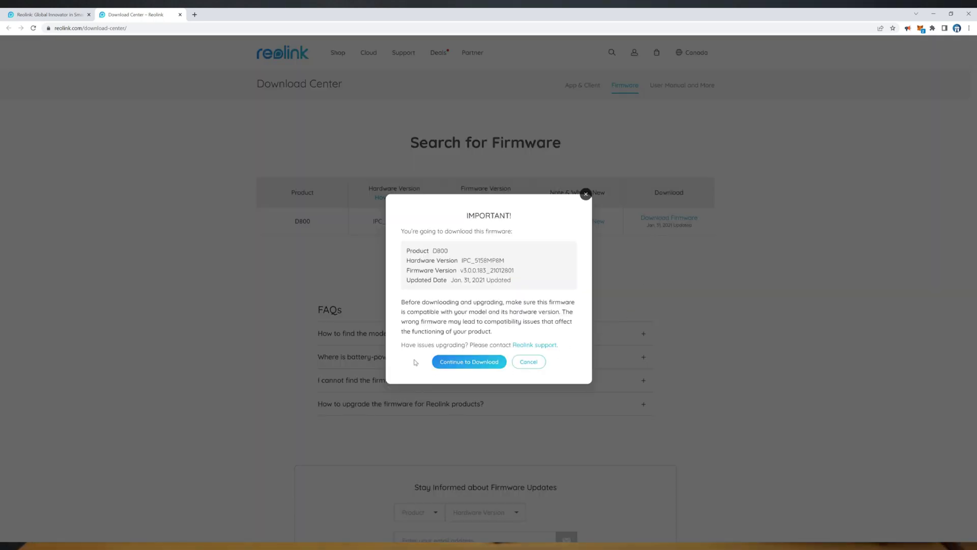
left_click(466, 362)
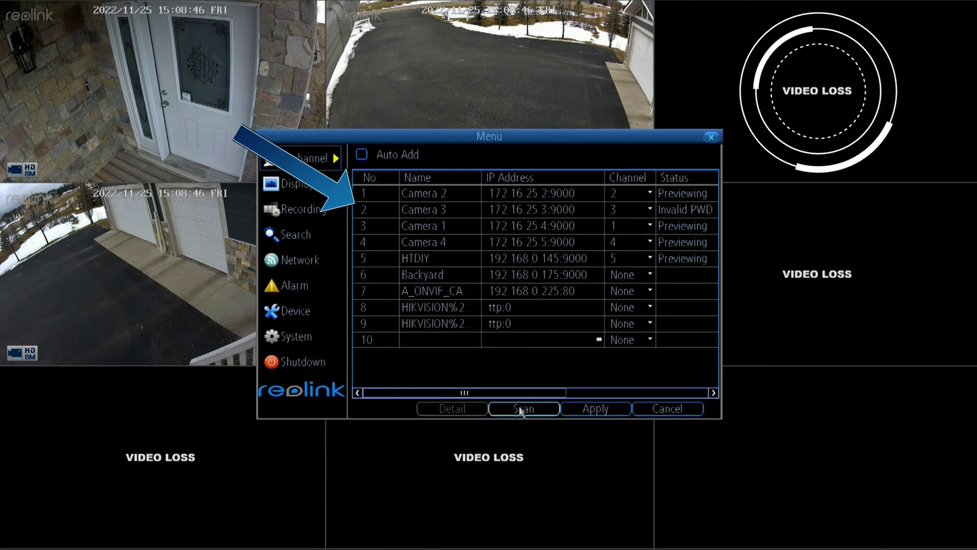
- Enter Camera 3's password on channel 3 and apply so it starts previewing
left_click(691, 211)
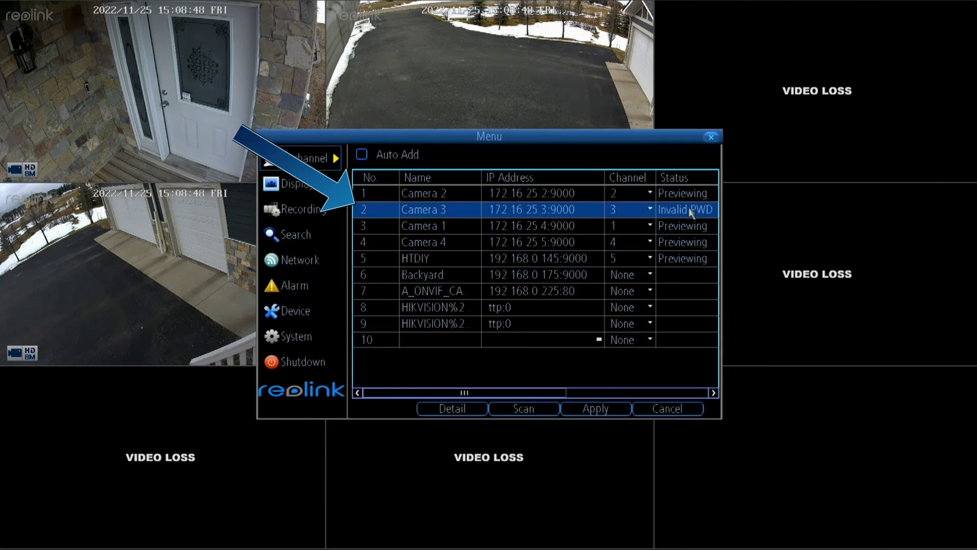
left_click(693, 393)
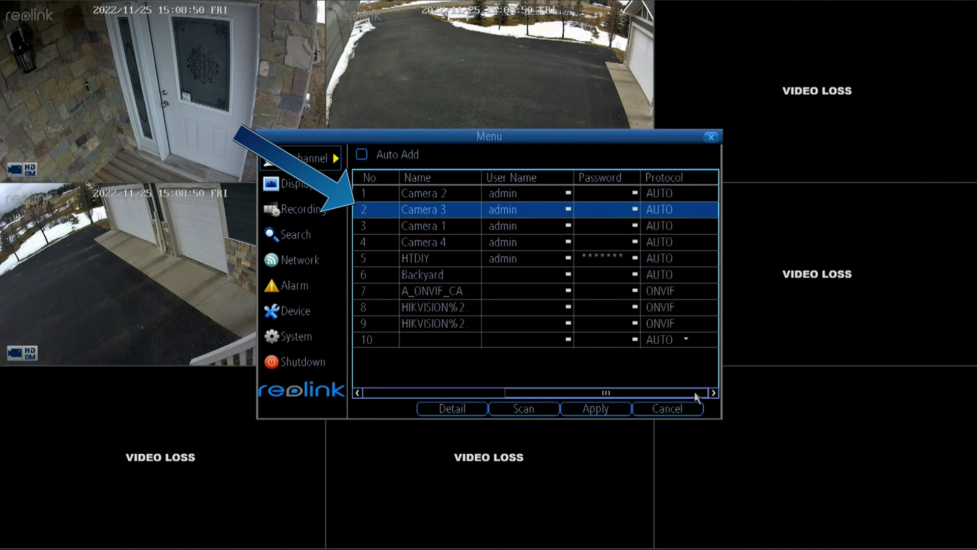
left_click(604, 210)
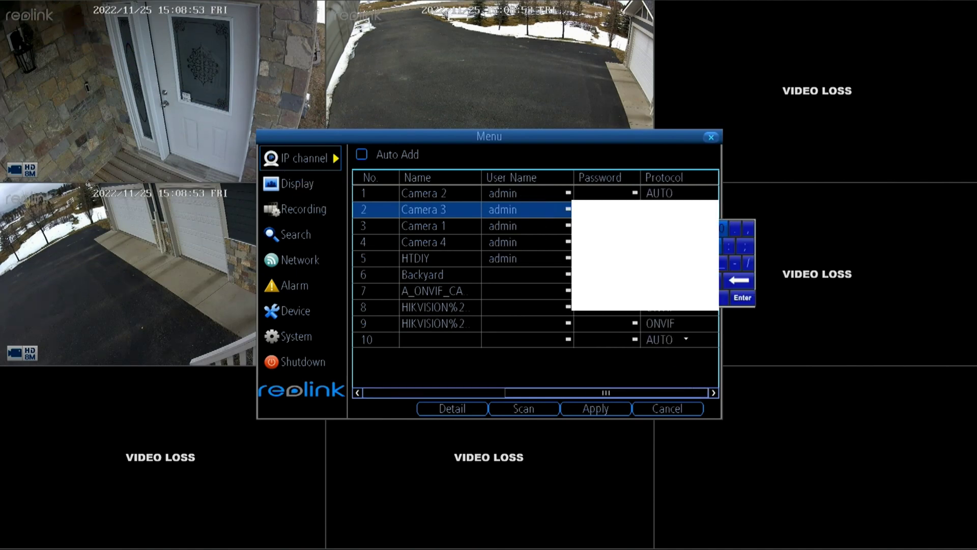
left_click(743, 297)
left_click(595, 408)
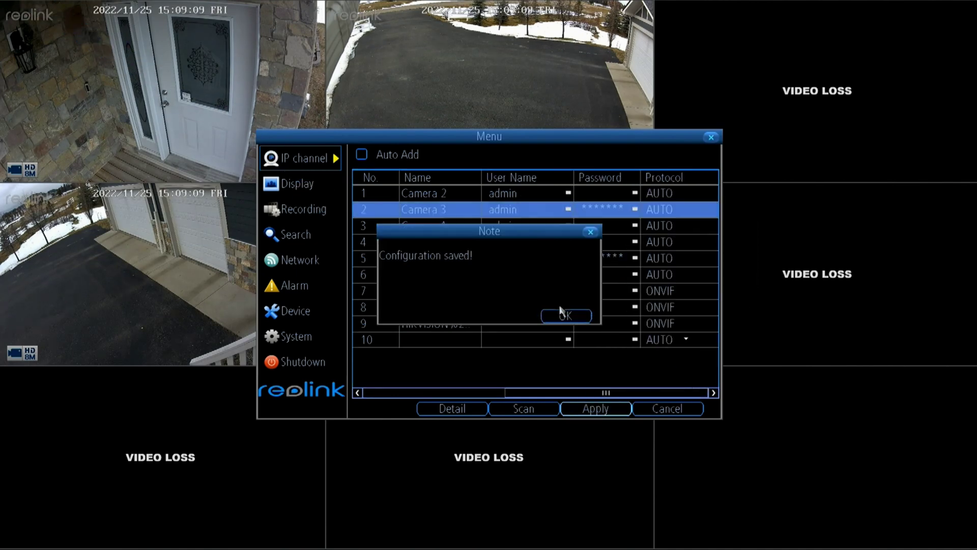
left_click(566, 320)
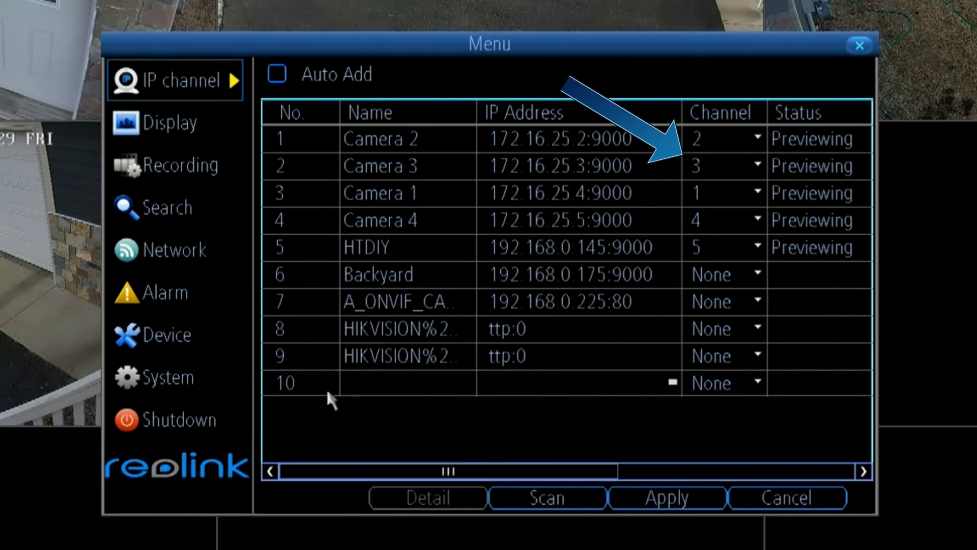
left_click(162, 376)
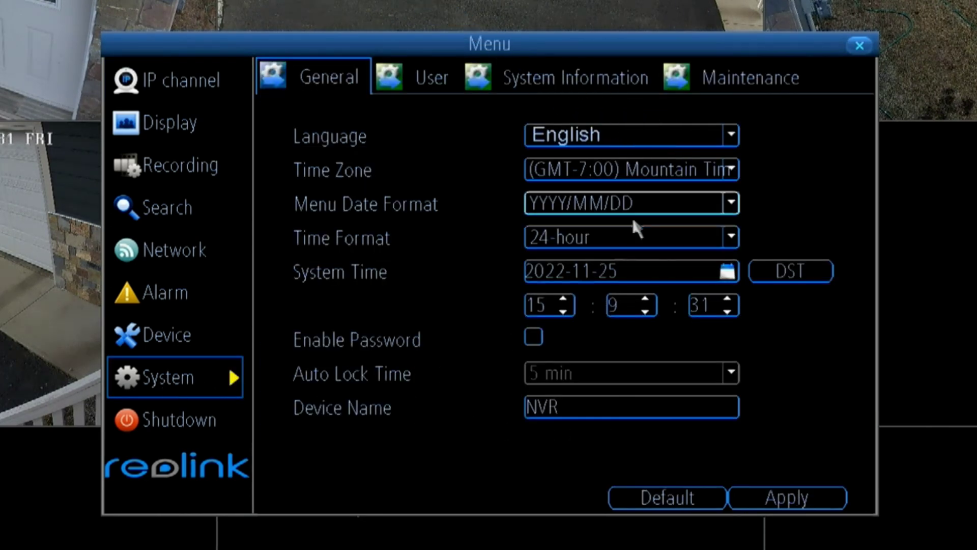
- Upgrade channel 3's camera with the D800 firmware file via Maintenance > Upgrade IPC From USB
left_click(740, 77)
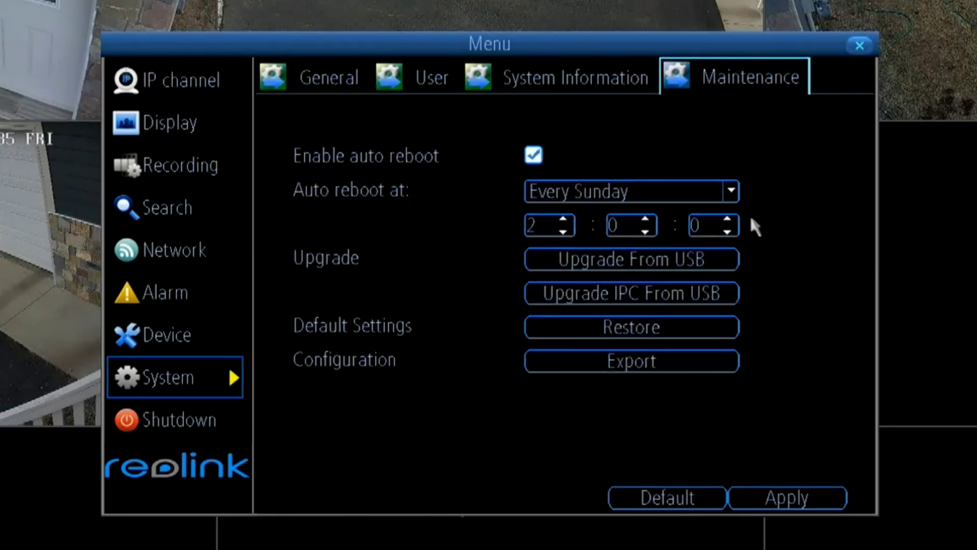
left_click(642, 294)
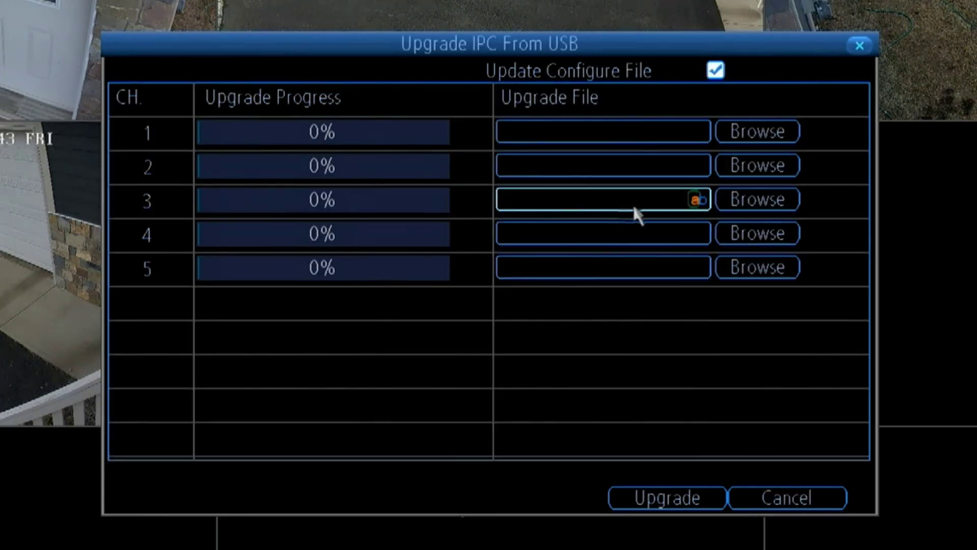
left_click(750, 197)
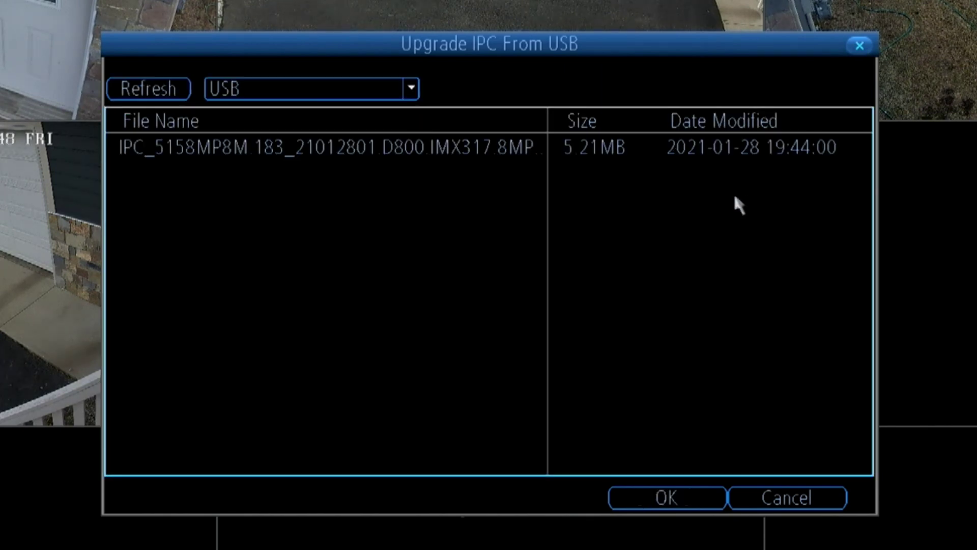
left_click(194, 149)
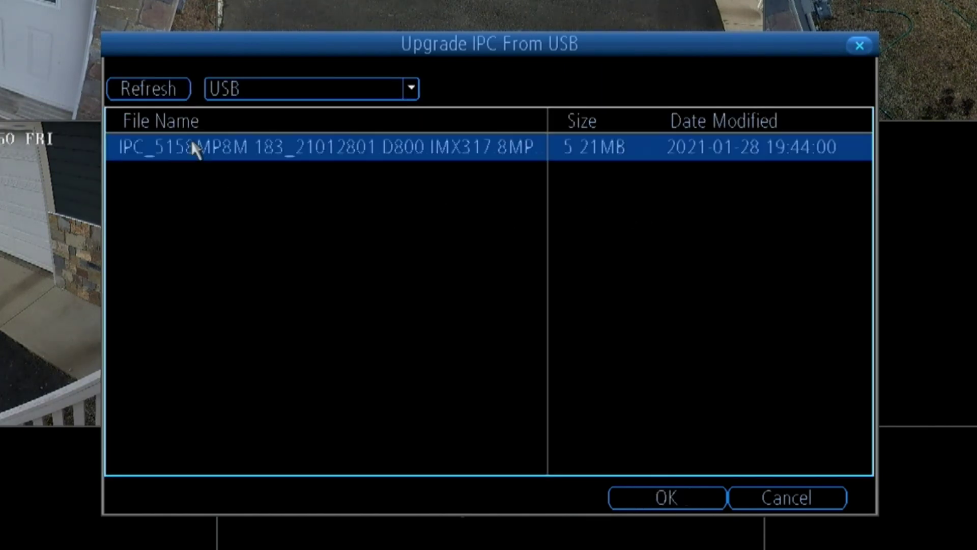
left_click(657, 498)
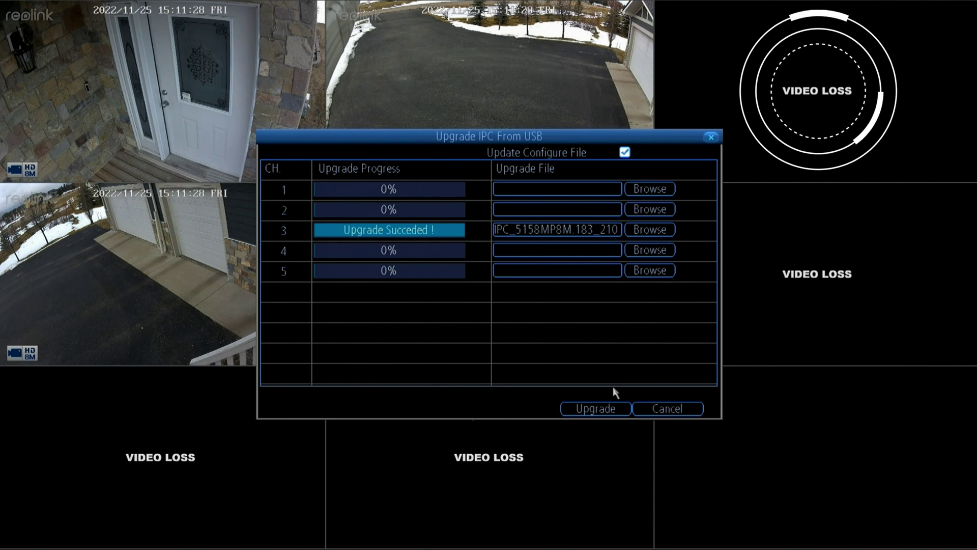
- Re-enter the upgraded camera's password in the IP channel list and apply the channel settings
left_click(711, 137)
left_click(303, 158)
left_click(645, 213)
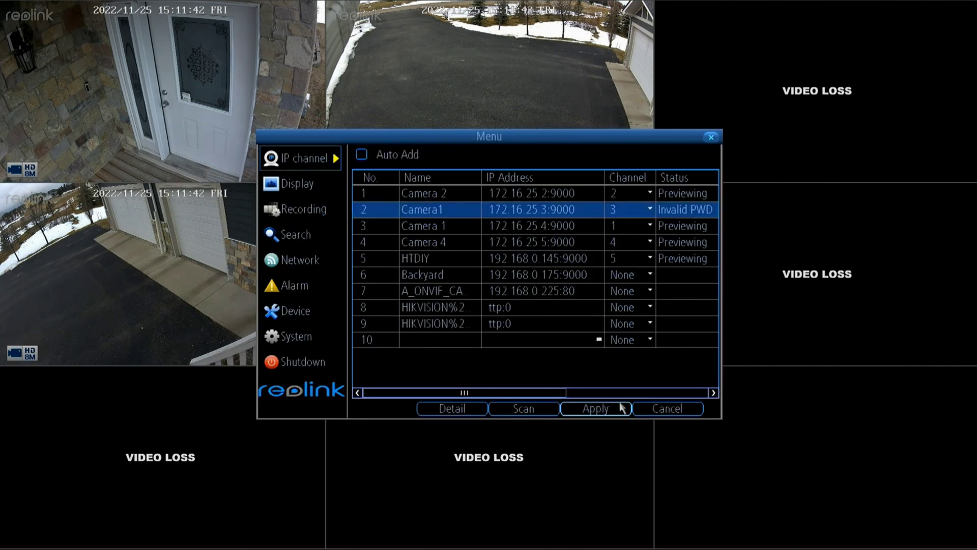
left_click(624, 392)
left_click(633, 211)
left_click(746, 303)
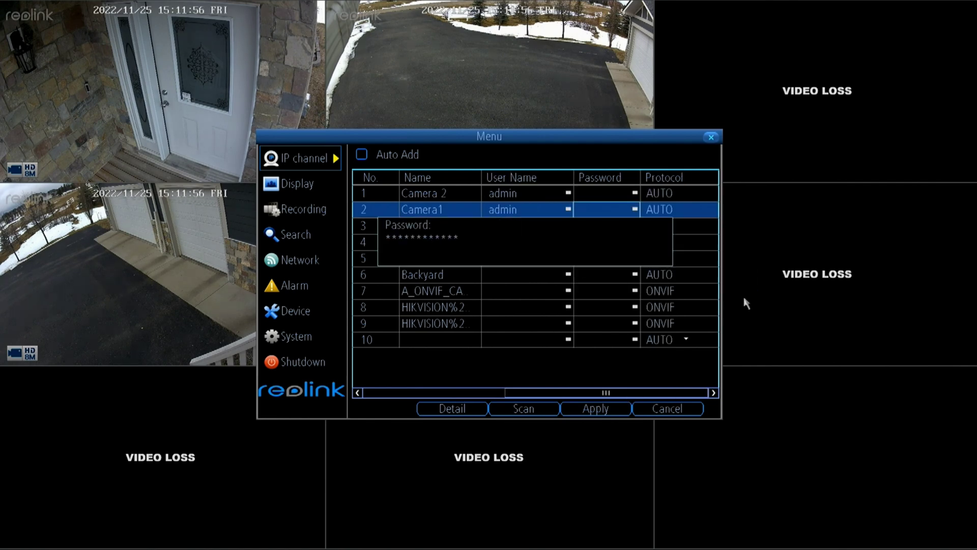
left_click(599, 411)
left_click(570, 318)
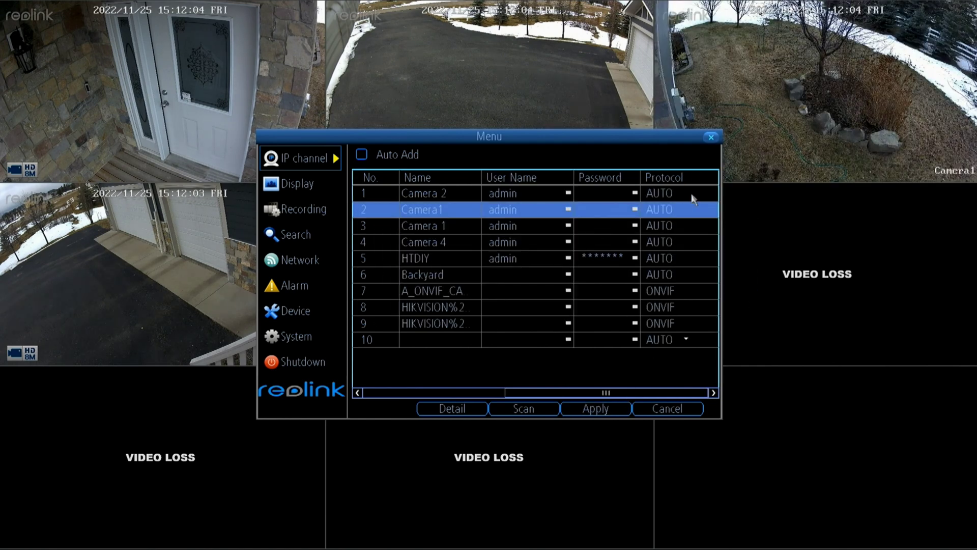
- Rename the Camera1 feed to 'Camera 3' in its display settings and apply
right_click(693, 198)
left_click(876, 155)
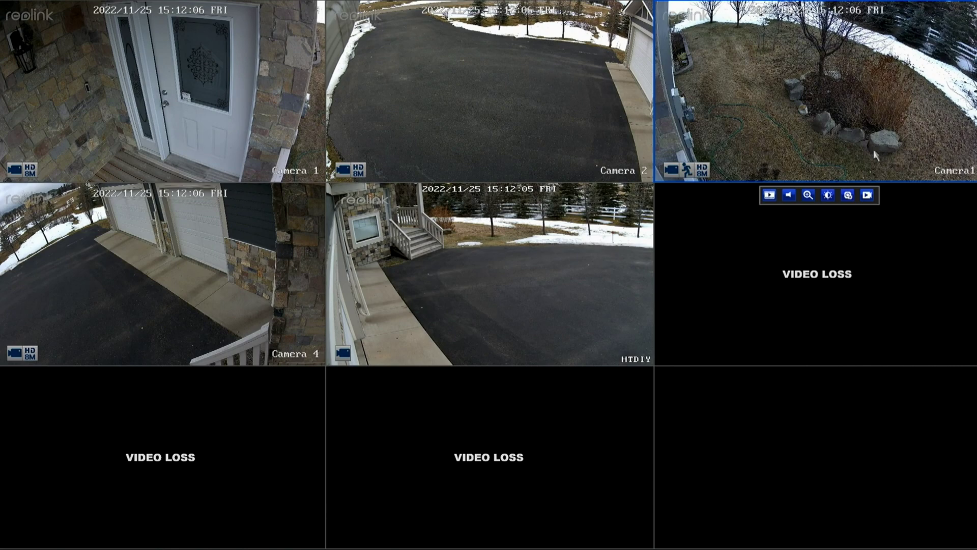
left_click(848, 195)
left_click(584, 215)
left_click(621, 284)
left_click(577, 302)
left_click(511, 232)
left_click(626, 302)
left_click(651, 409)
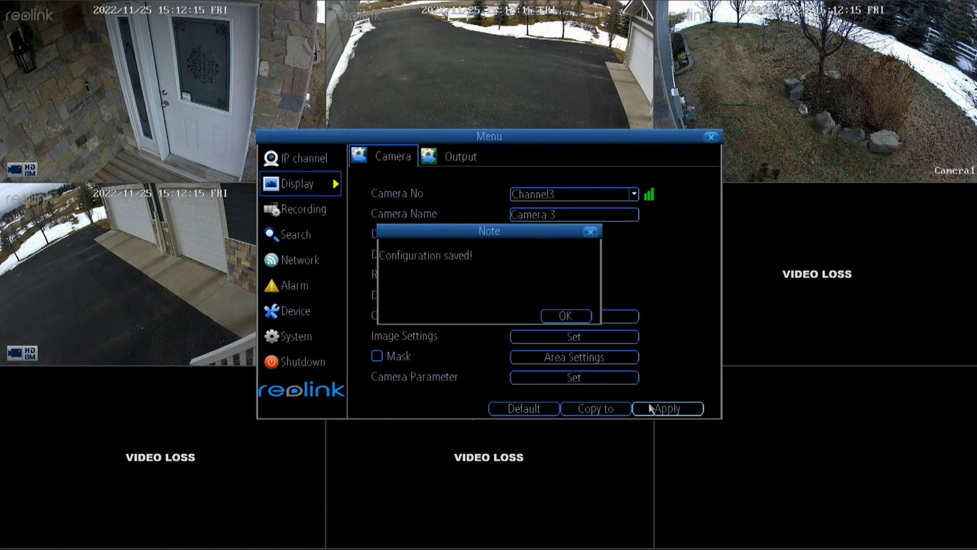
left_click(566, 316)
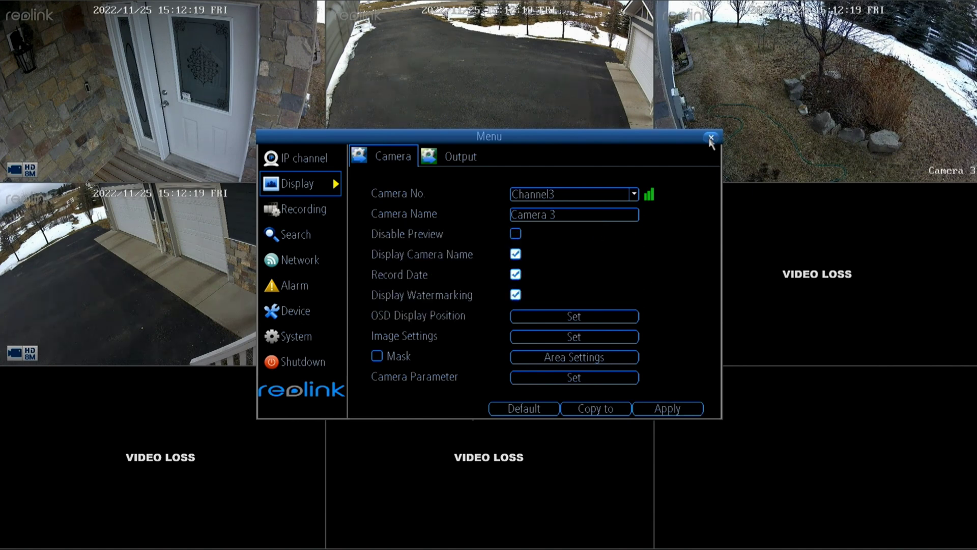
left_click(711, 138)
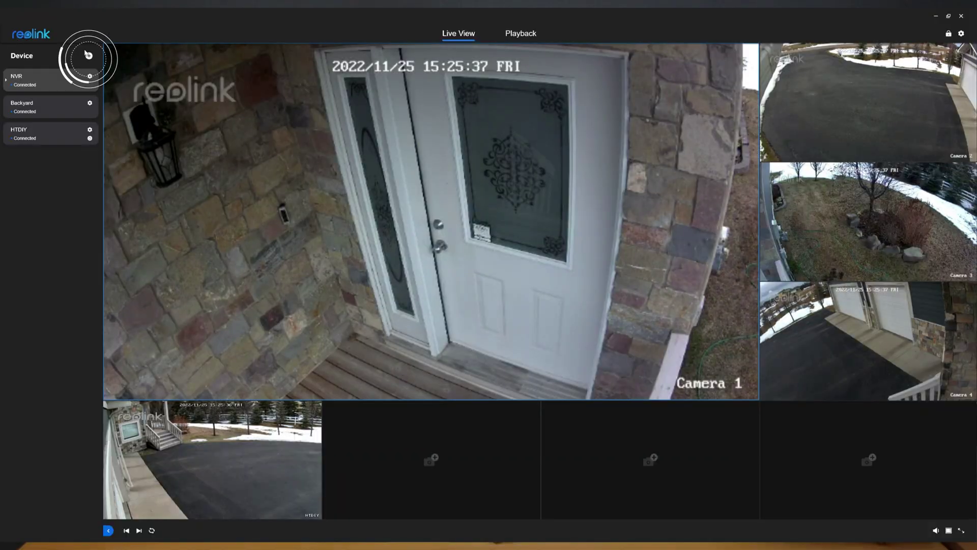
- Add Camera 3 from the LAN scan with a new confirmed password, name it 'Camera 3', and show it in the main tile
left_click(88, 56)
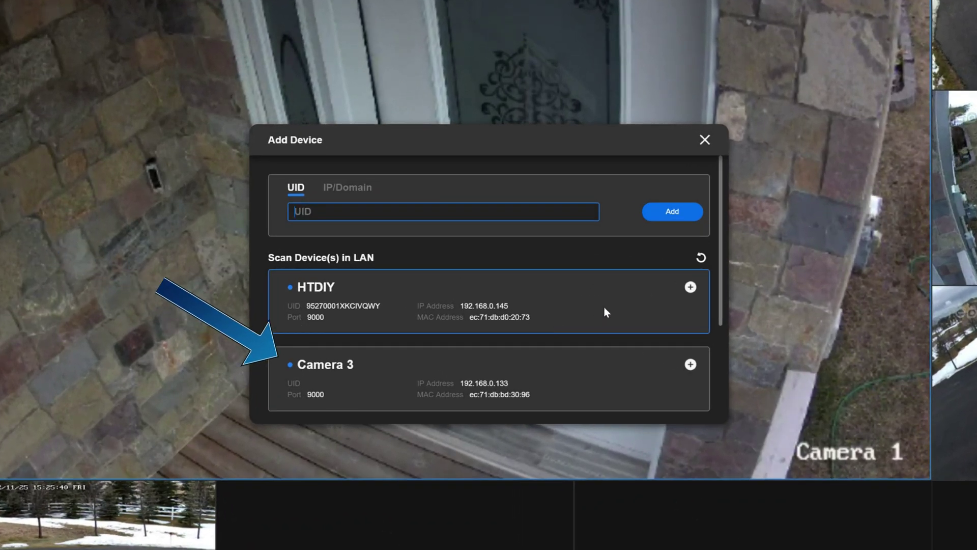
left_click(691, 364)
type("**********")
key("Tab")
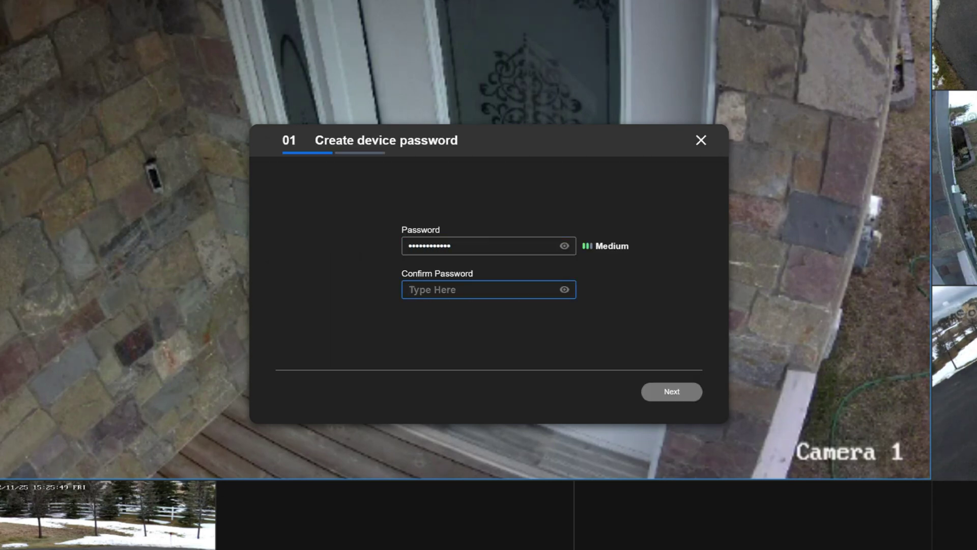
type("**********")
left_click(648, 391)
type("Camera 3")
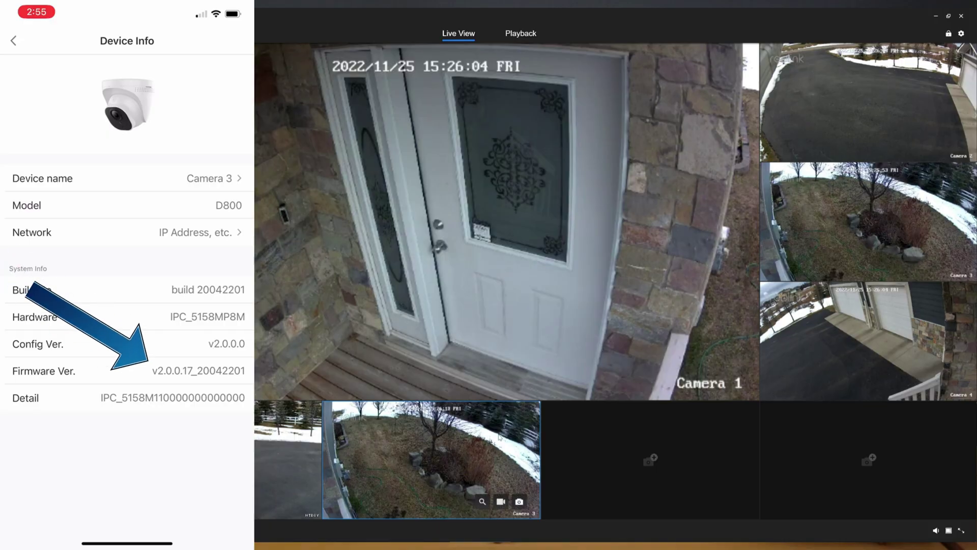
left_click_drag(500, 436, 446, 245)
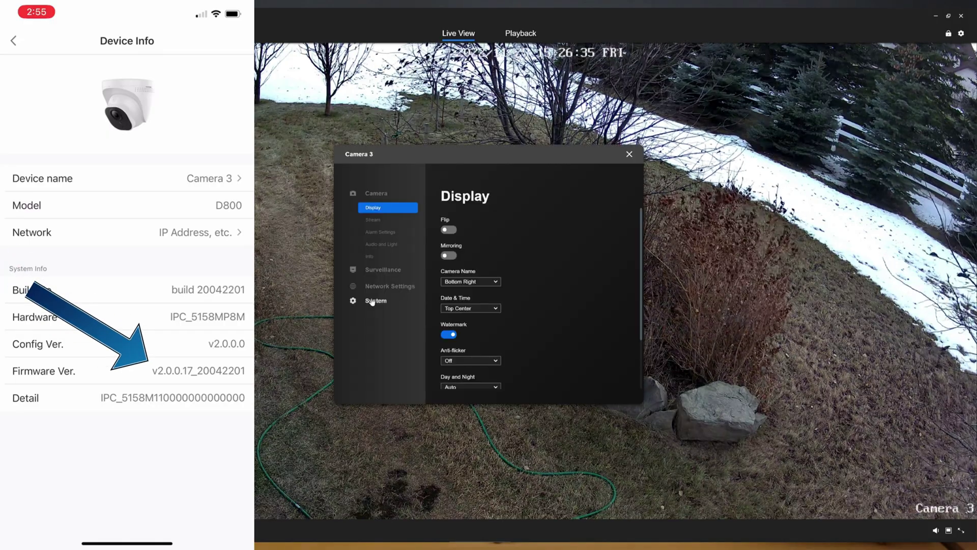
- Open Camera 3's device information page to view its model and firmware version
left_click(369, 256)
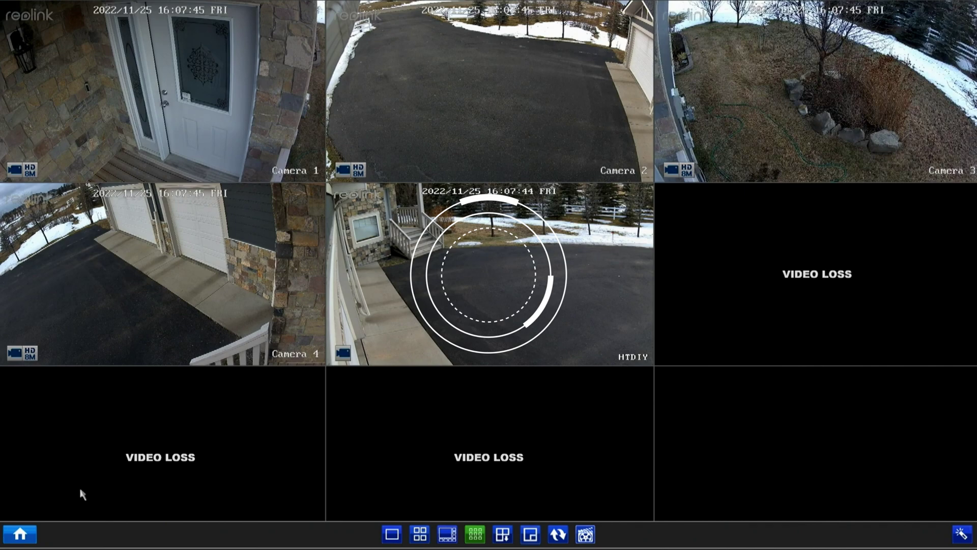
- In Maintenance, Upgrade IPC From USB, assign the RLC-1220A firmware file to channel 5
left_click(20, 534)
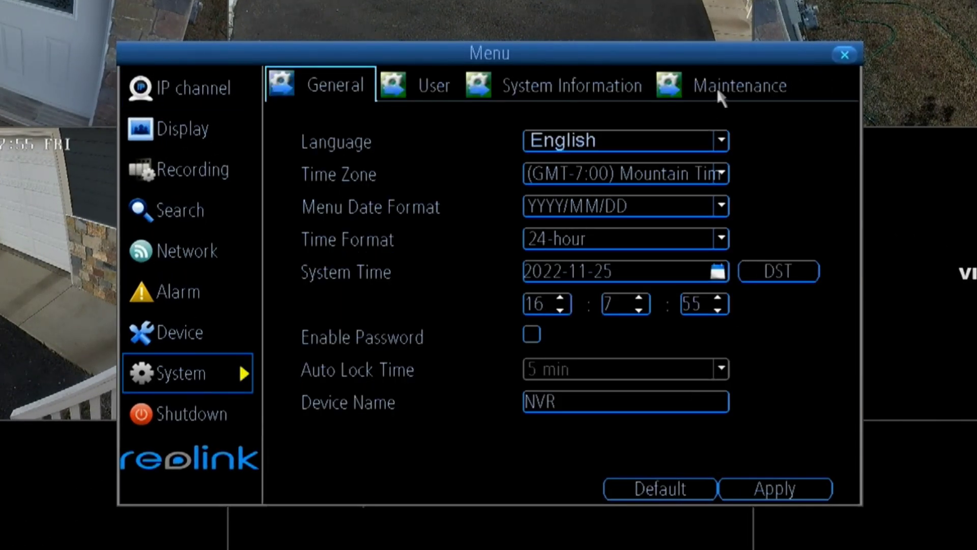
left_click(720, 87)
left_click(692, 294)
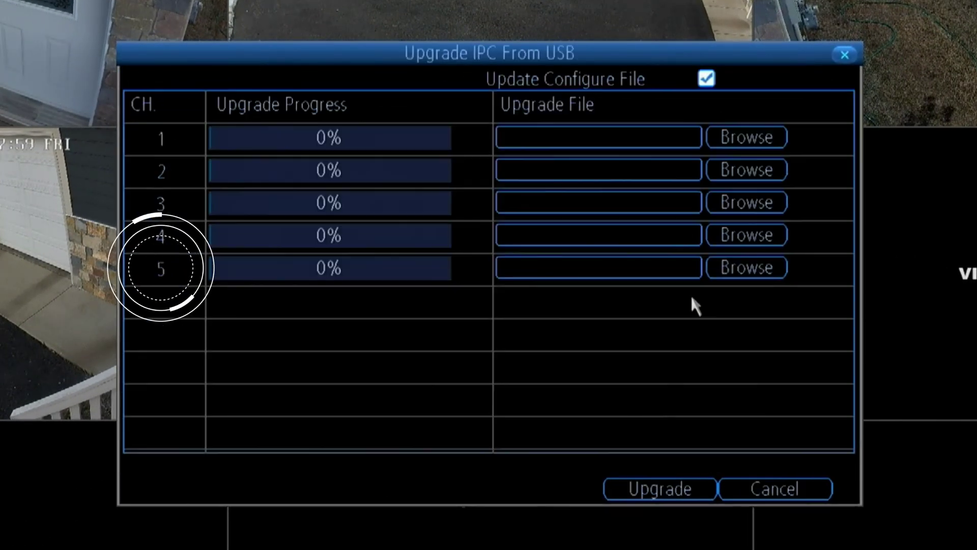
left_click(764, 267)
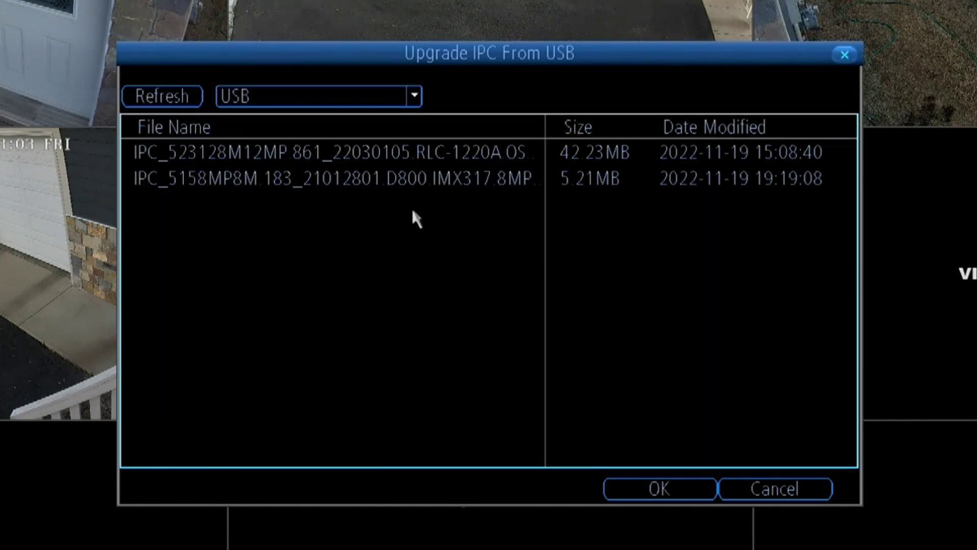
left_click(270, 151)
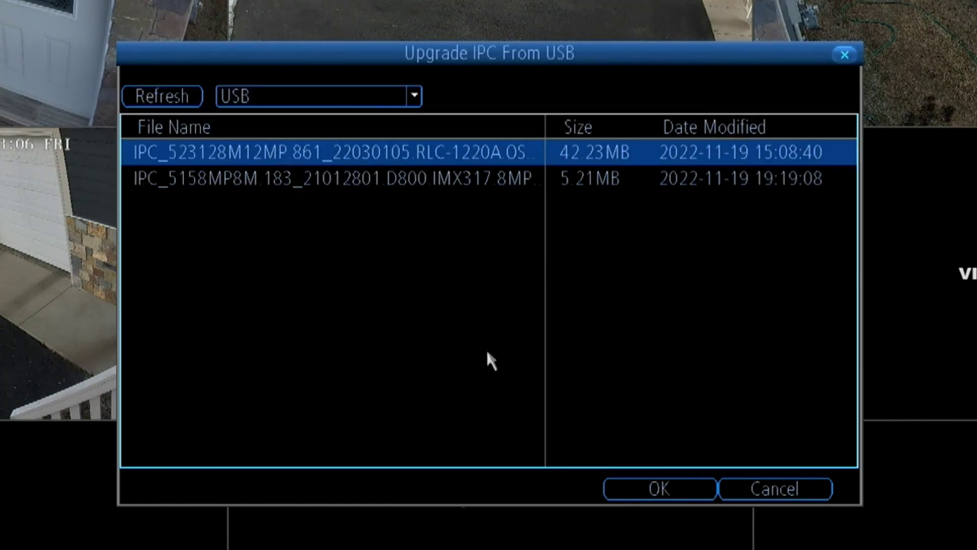
left_click(659, 490)
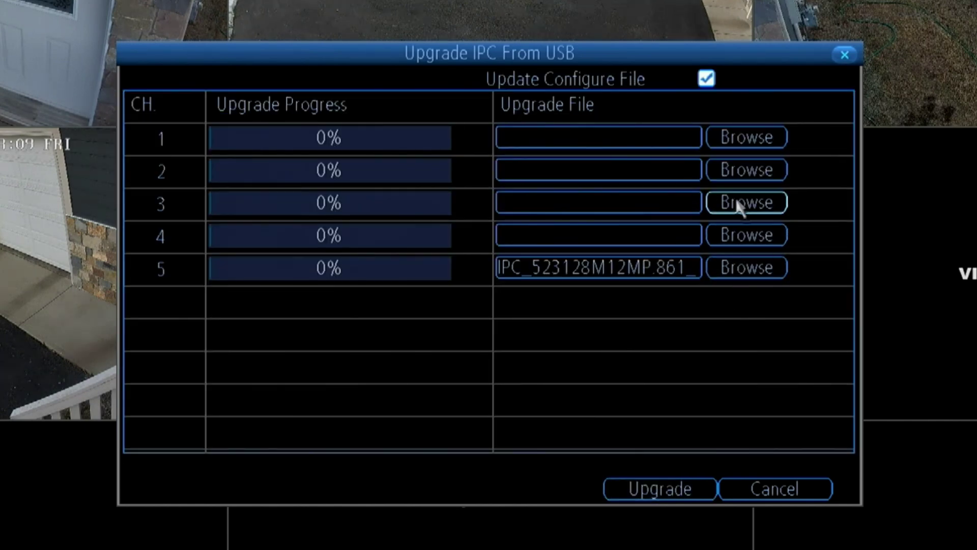
- Assign the D800 firmware to channels 1, 2 and 4, then start the upgrade
left_click(737, 145)
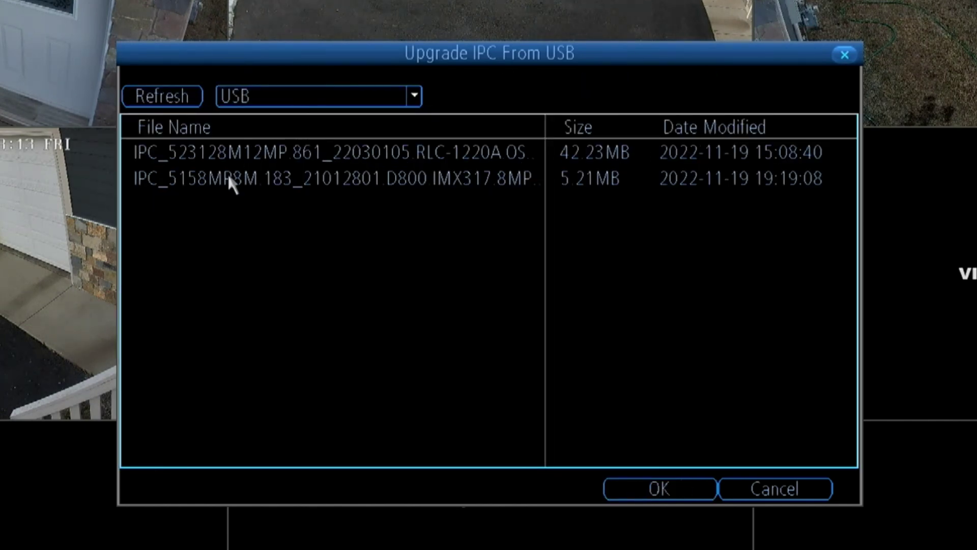
left_click(228, 176)
left_click(700, 490)
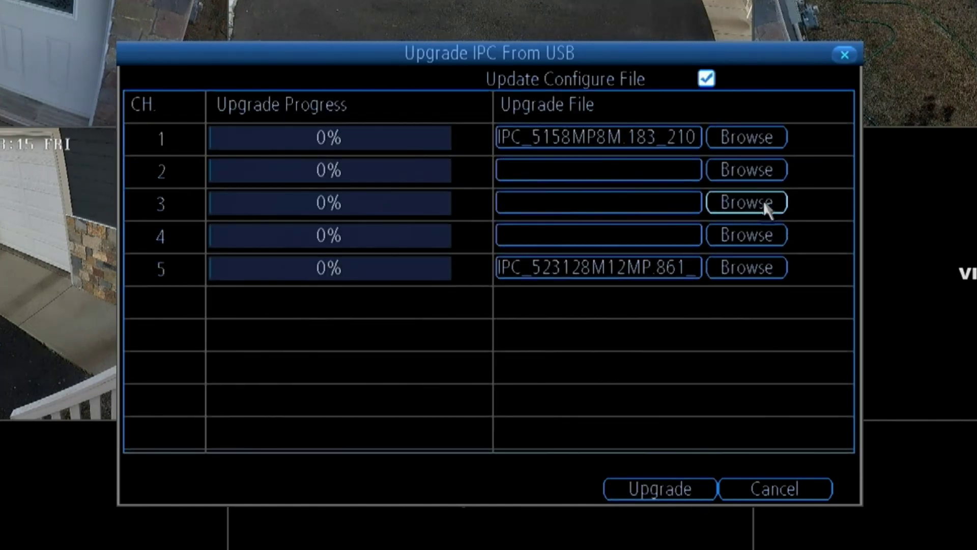
left_click(767, 178)
left_click(239, 179)
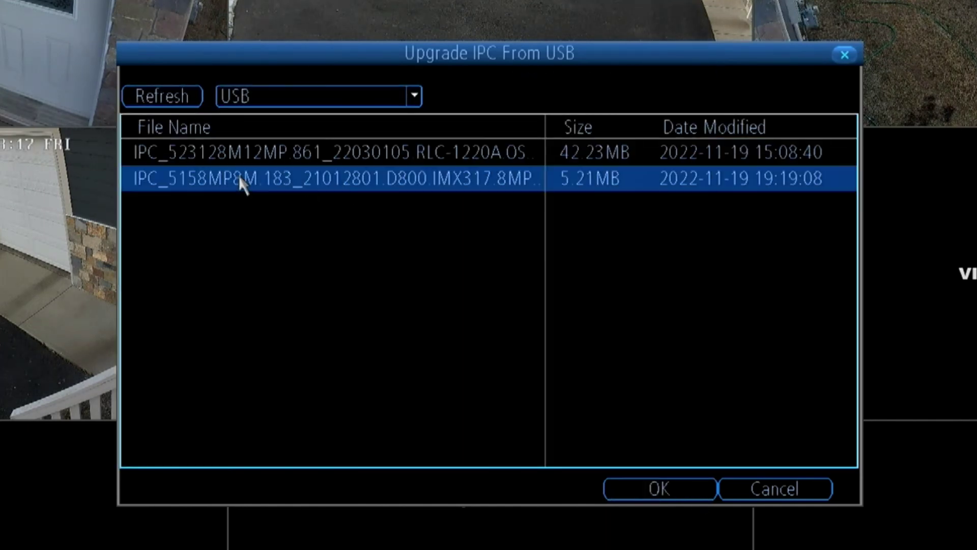
left_click(679, 488)
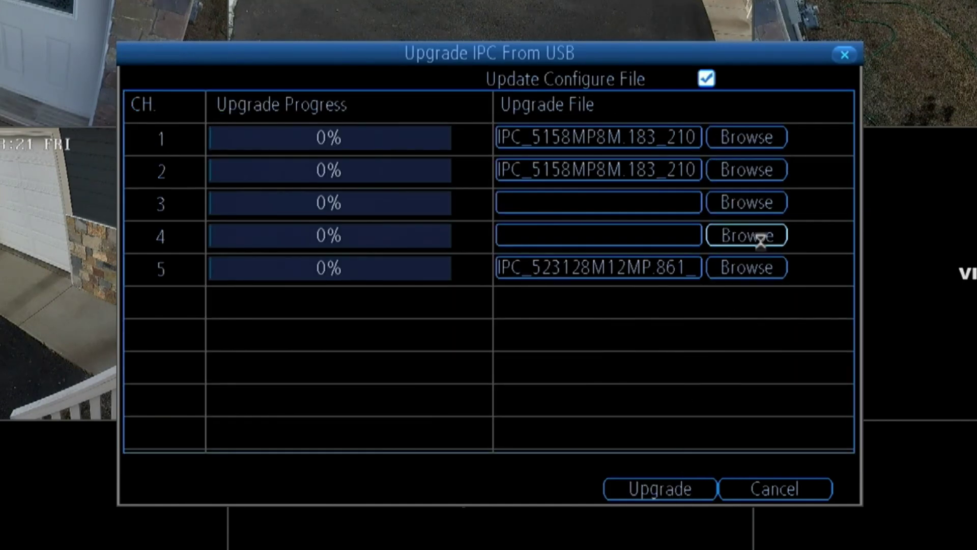
left_click(760, 234)
left_click(273, 176)
left_click(657, 489)
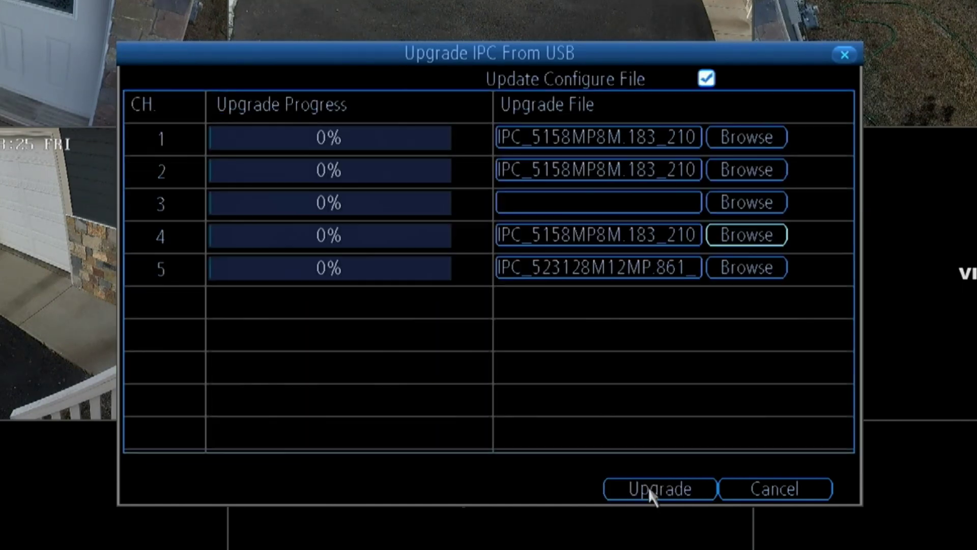
left_click(682, 491)
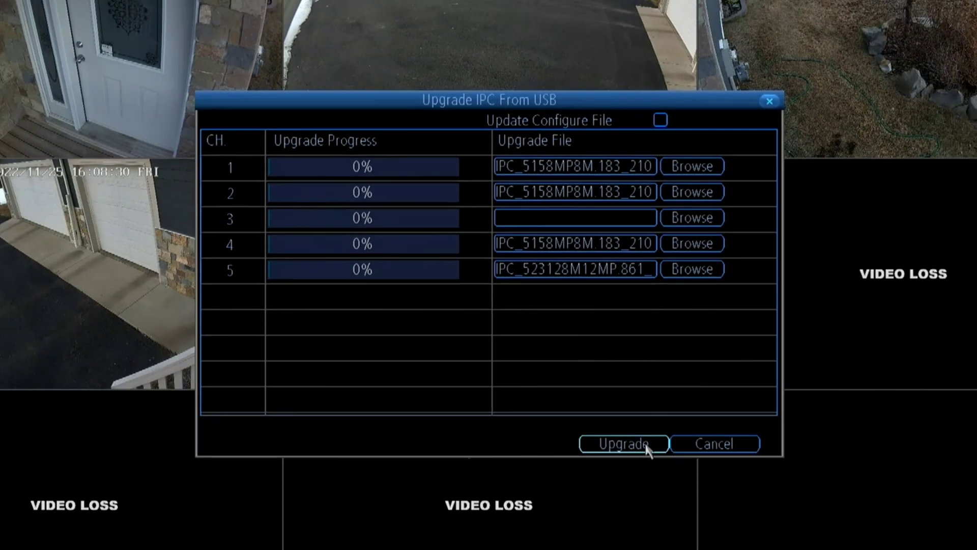